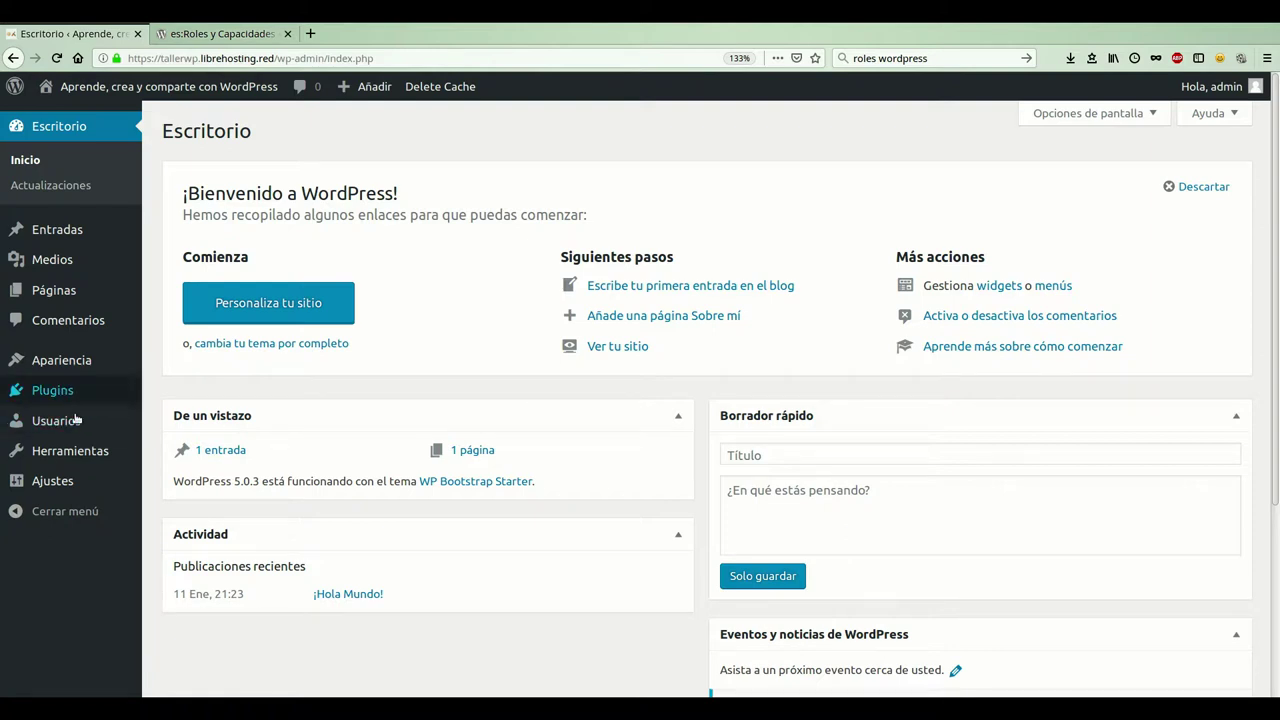
- Show the Usuarios list, which holds a single Administrador account
{"action": "mouse_move", "coordinate": [57, 416]}
{"action": "mouse_move", "coordinate": [48, 440]}
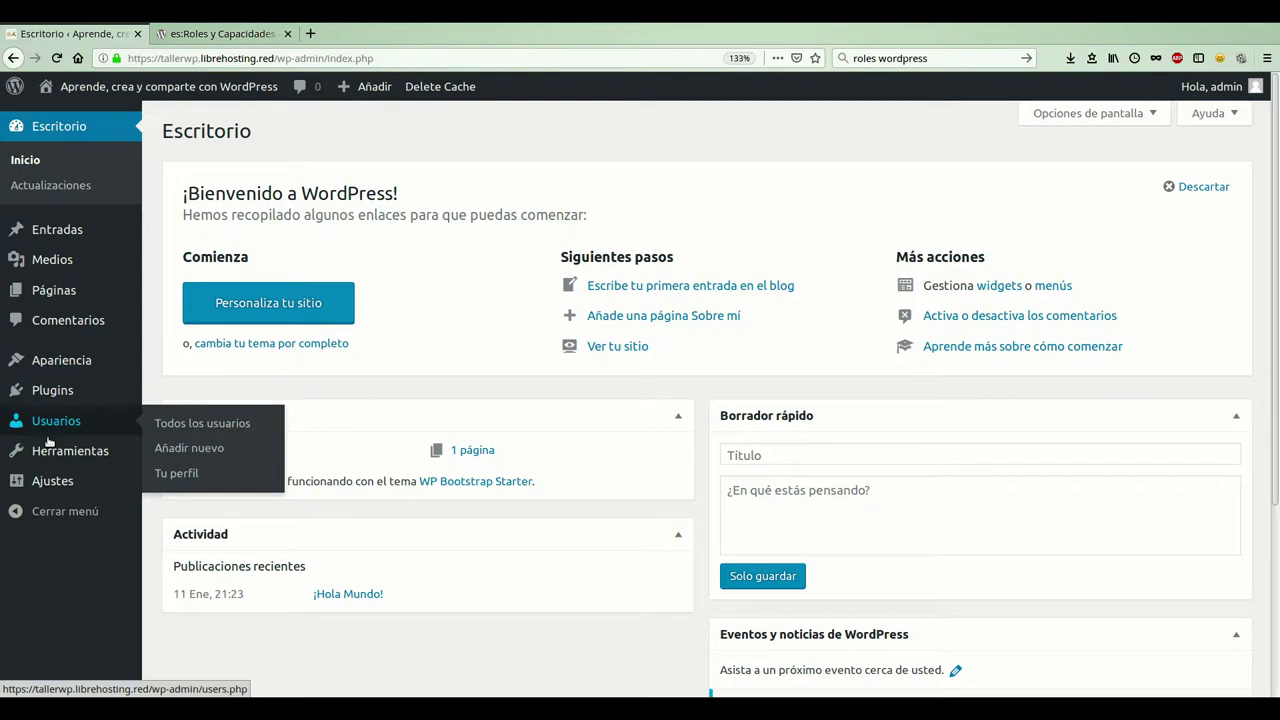
{"action": "left_click", "coordinate": [48, 440]}
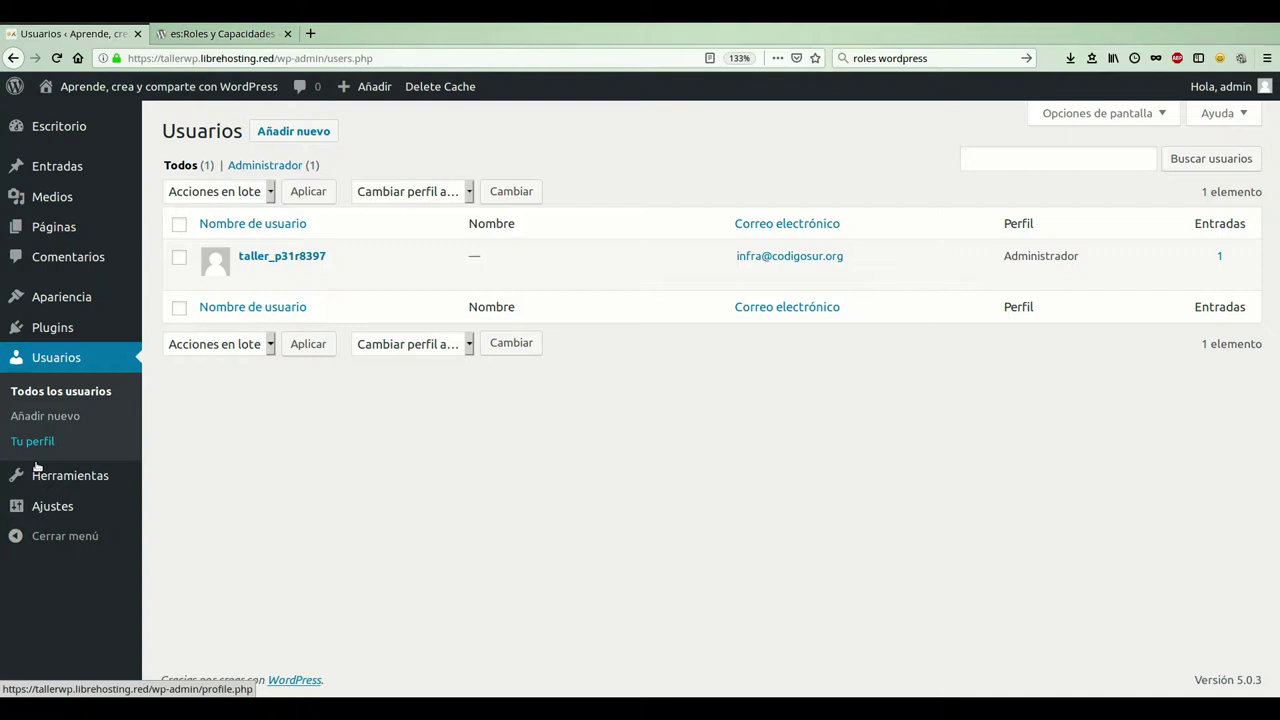
- Review the Tu perfil page from contact details down to Actualizar perfil
{"action": "left_click", "coordinate": [37, 459]}
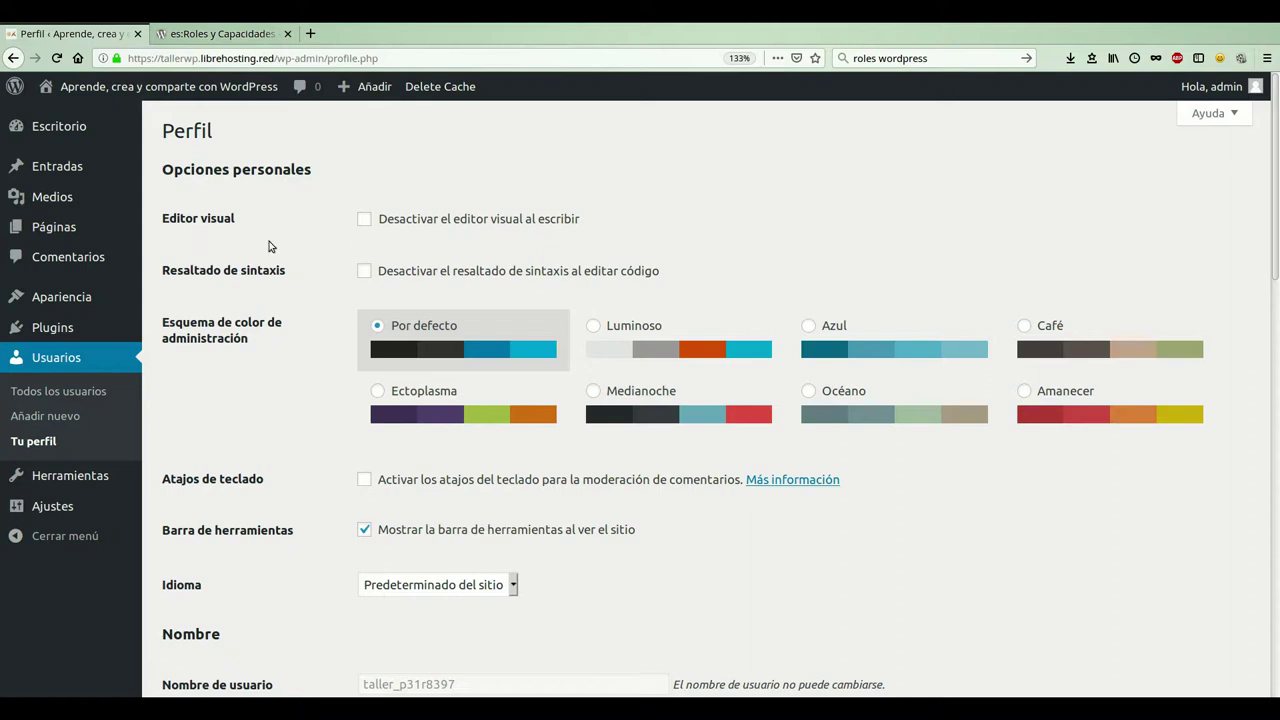
{"action": "scroll", "coordinate": [323, 286], "scroll_direction": "down", "scroll_amount": 1}
{"action": "scroll", "coordinate": [323, 286], "scroll_direction": "down", "scroll_amount": 1}
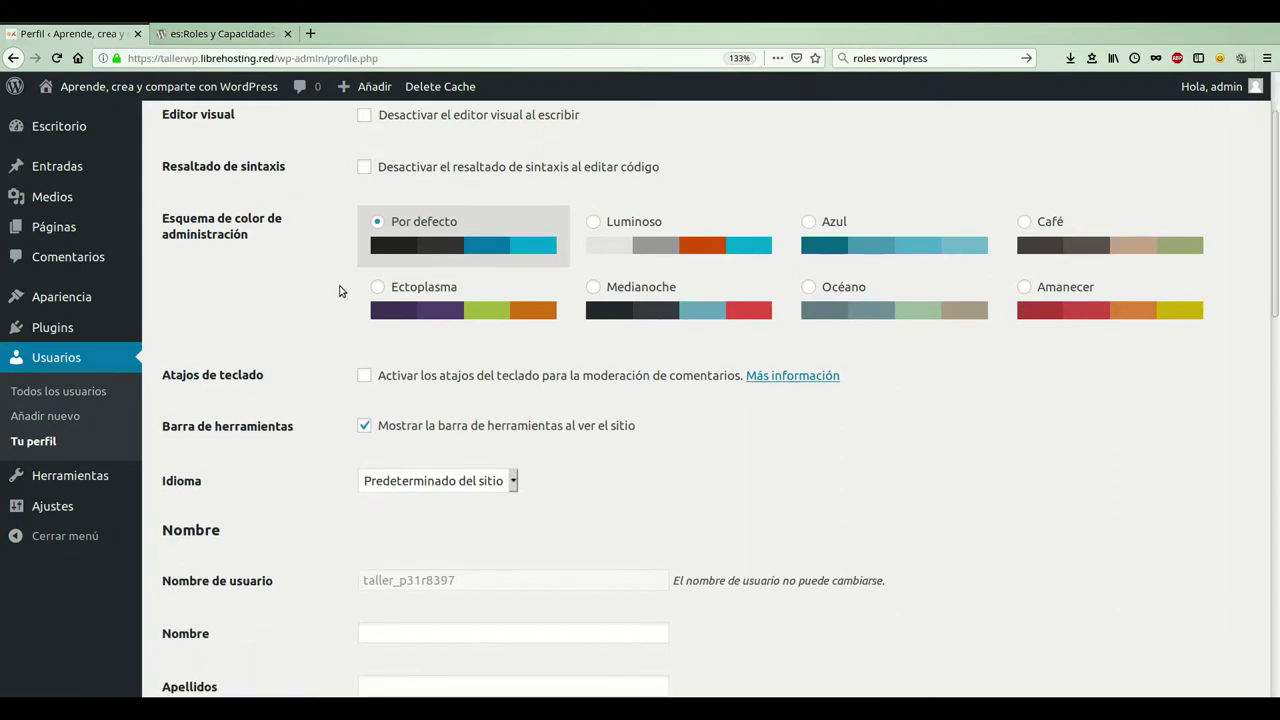
{"action": "scroll", "coordinate": [336, 292], "scroll_direction": "down", "scroll_amount": 1}
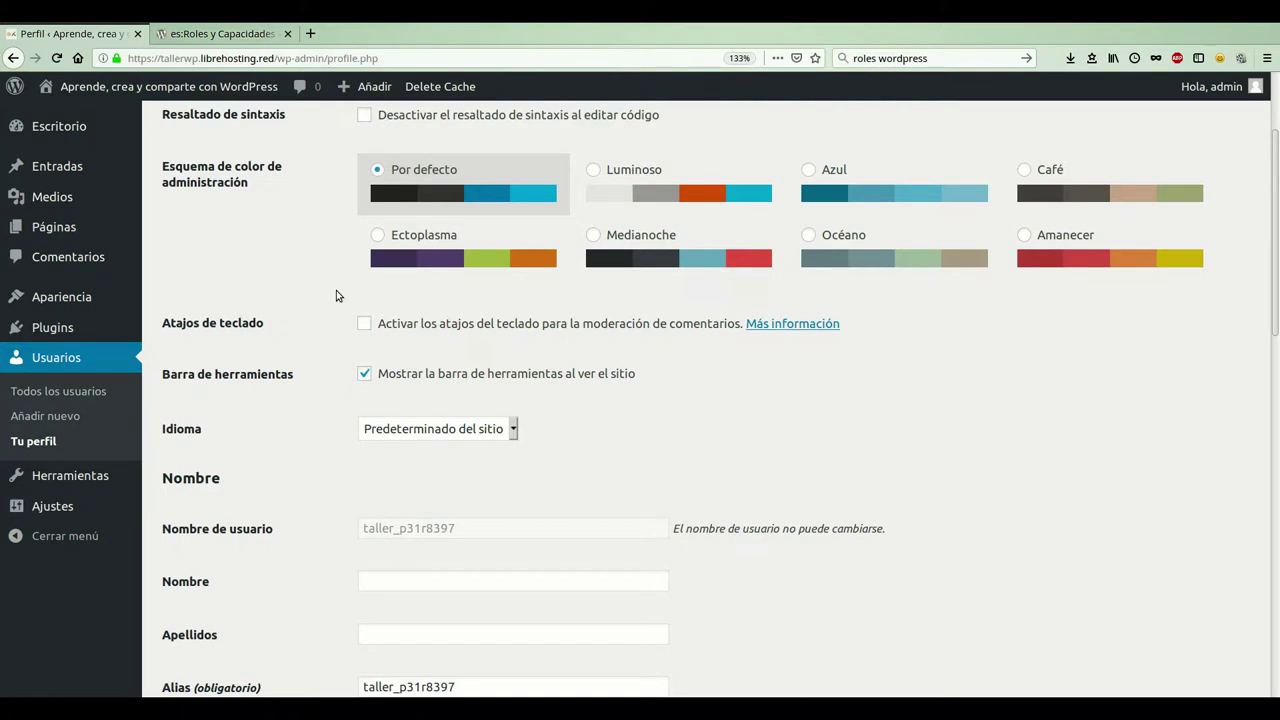
{"action": "scroll", "coordinate": [336, 290], "scroll_direction": "down", "scroll_amount": 2}
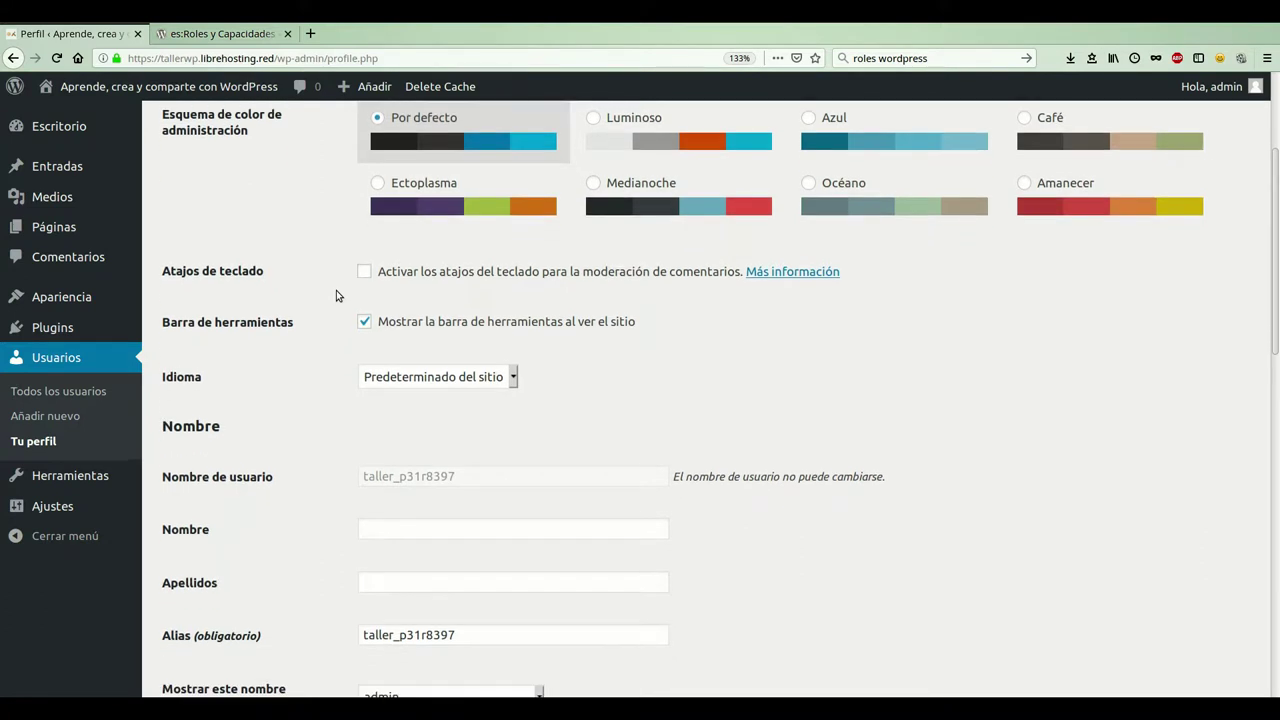
{"action": "scroll", "coordinate": [336, 290], "scroll_direction": "down", "scroll_amount": 1}
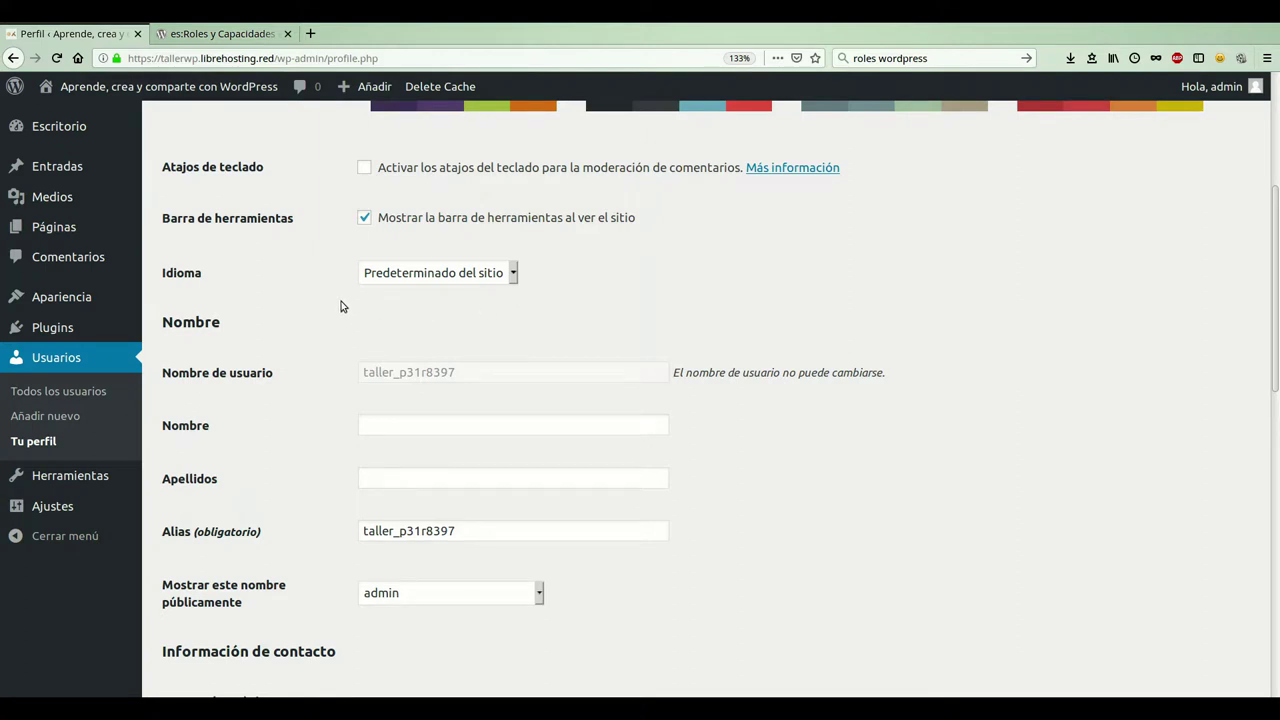
{"action": "scroll", "coordinate": [341, 306], "scroll_direction": "down", "scroll_amount": 1}
{"action": "scroll", "coordinate": [341, 306], "scroll_direction": "down", "scroll_amount": 1}
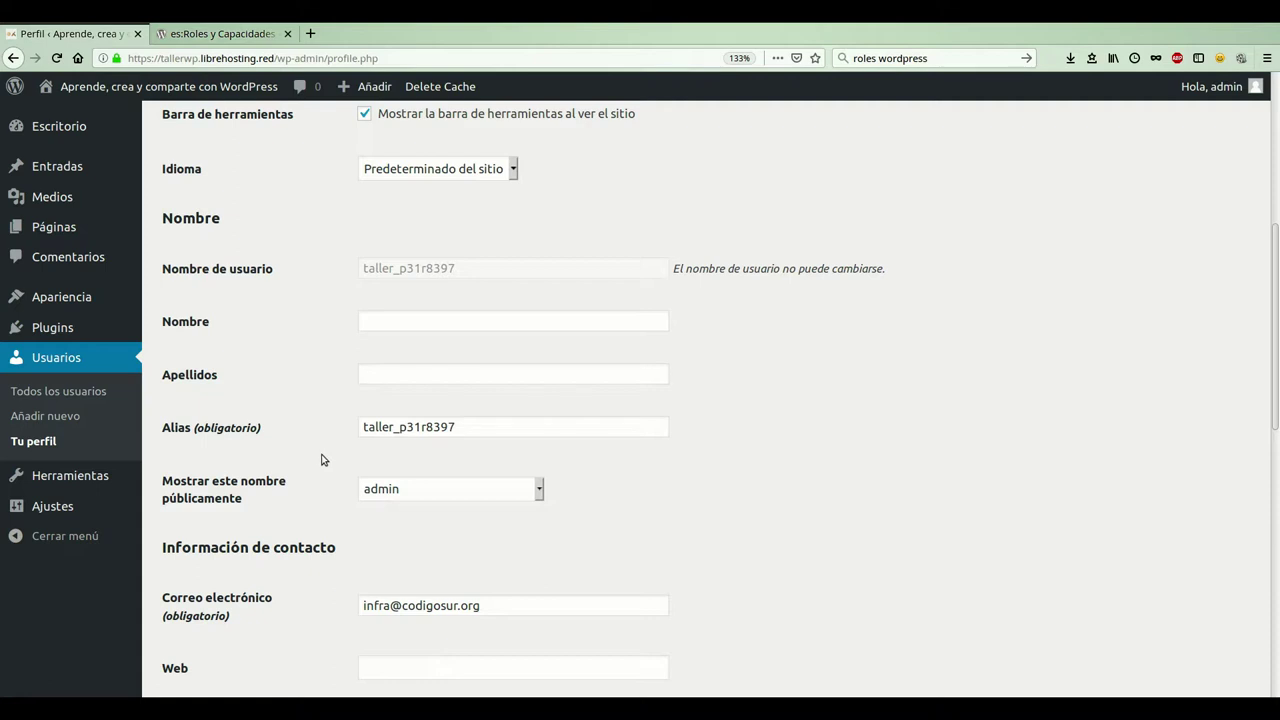
{"action": "scroll", "coordinate": [322, 460], "scroll_direction": "down", "scroll_amount": 3}
{"action": "scroll", "coordinate": [333, 455], "scroll_direction": "down", "scroll_amount": 2}
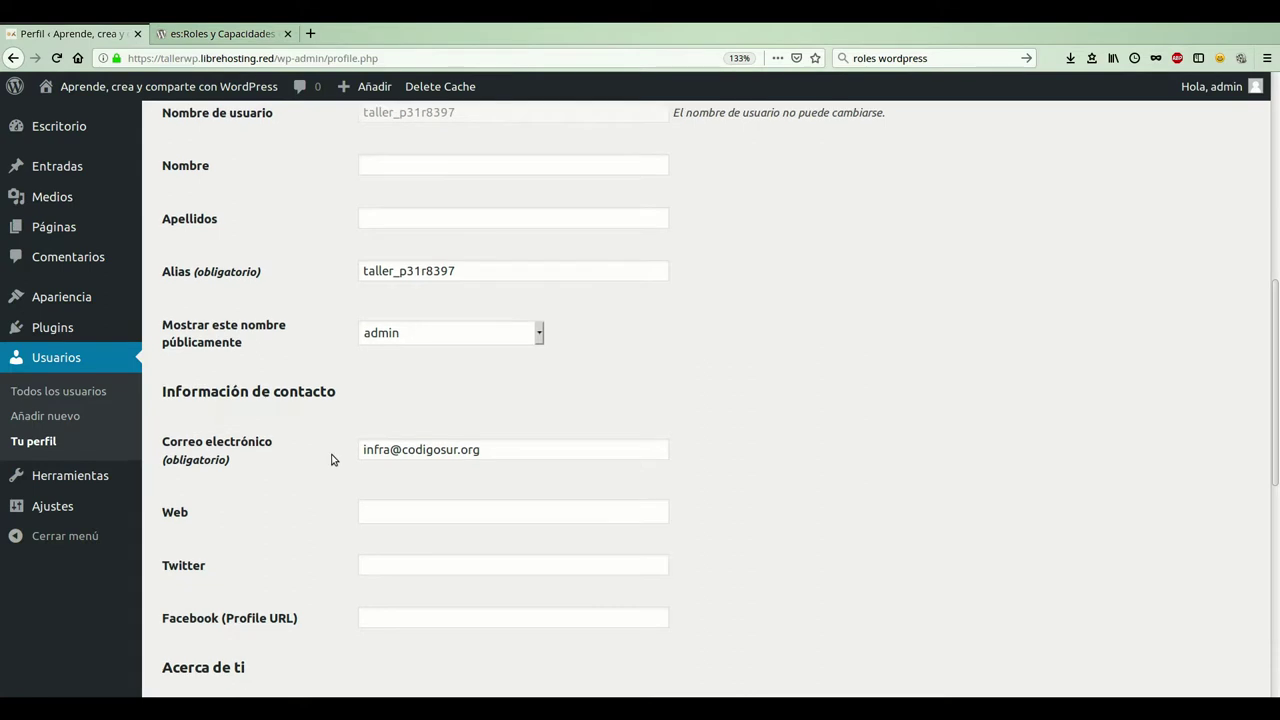
{"action": "scroll", "coordinate": [333, 460], "scroll_direction": "down", "scroll_amount": 5}
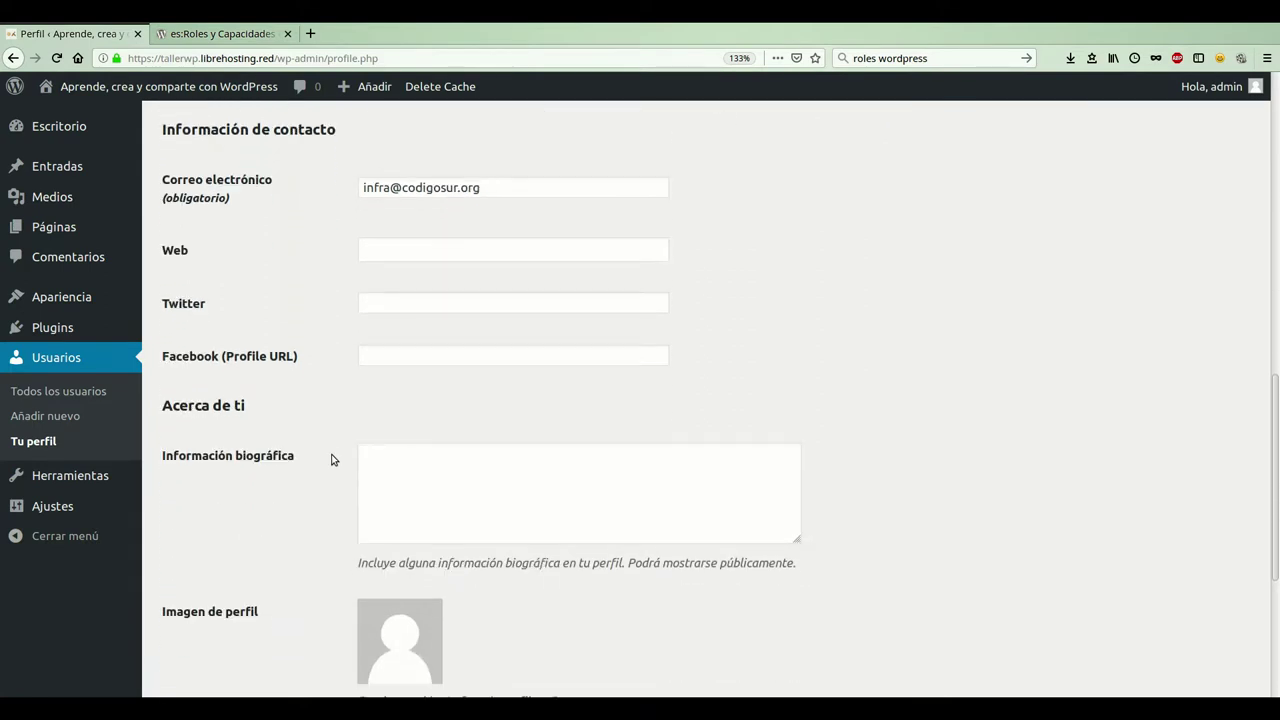
{"action": "scroll", "coordinate": [333, 460], "scroll_direction": "down", "scroll_amount": 4}
{"action": "scroll", "coordinate": [333, 460], "scroll_direction": "down", "scroll_amount": 1}
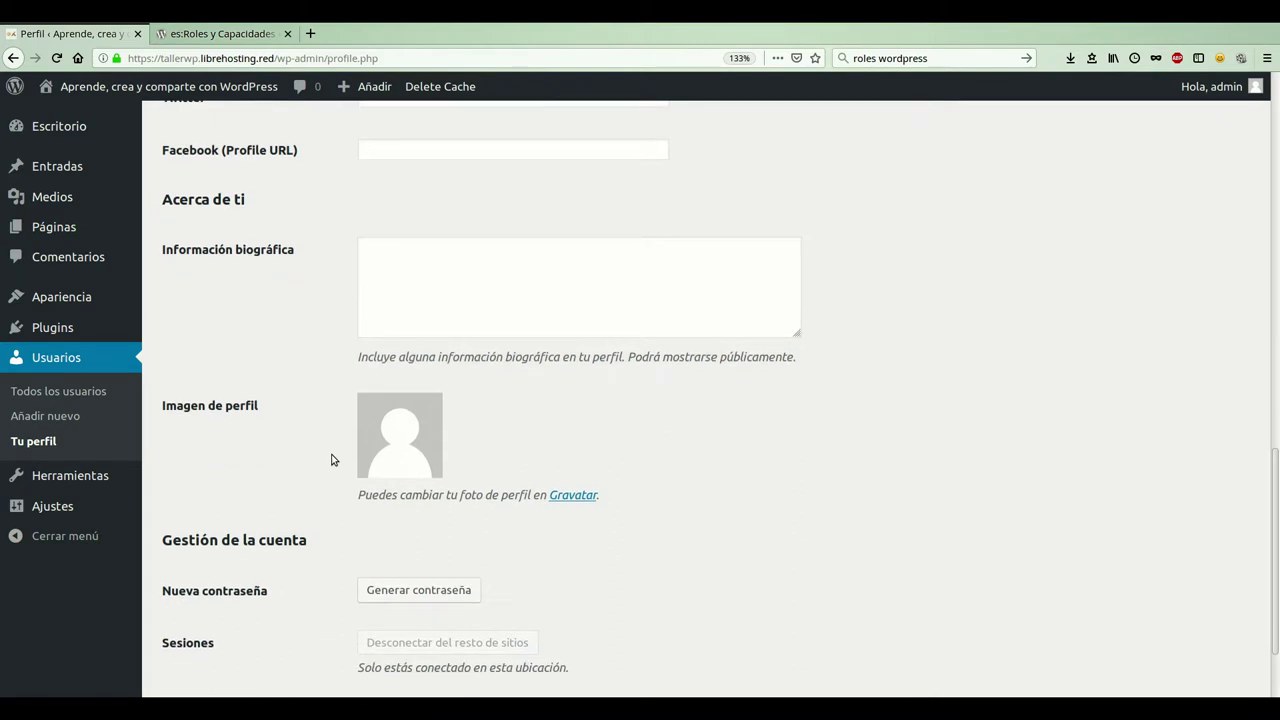
{"action": "scroll", "coordinate": [333, 460], "scroll_direction": "down", "scroll_amount": 2}
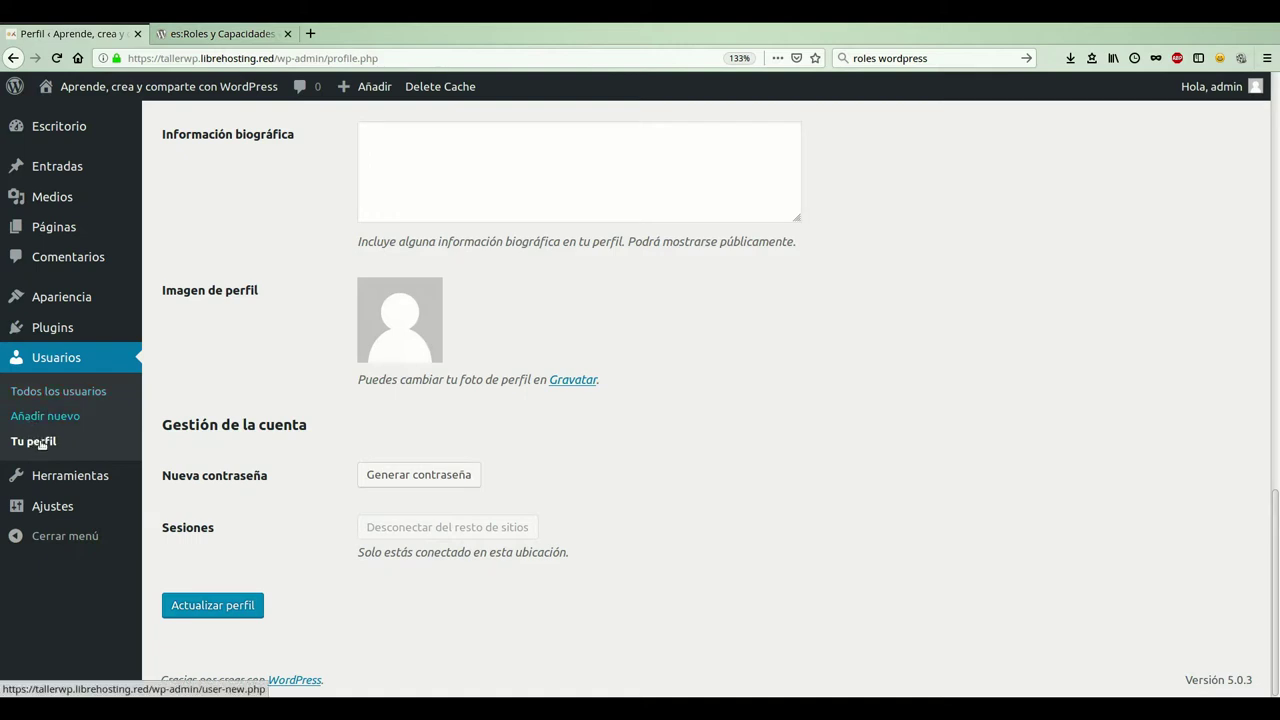
- Start a new user in Añadir nuevo, entering the username and e-mail address
{"action": "left_click", "coordinate": [38, 432]}
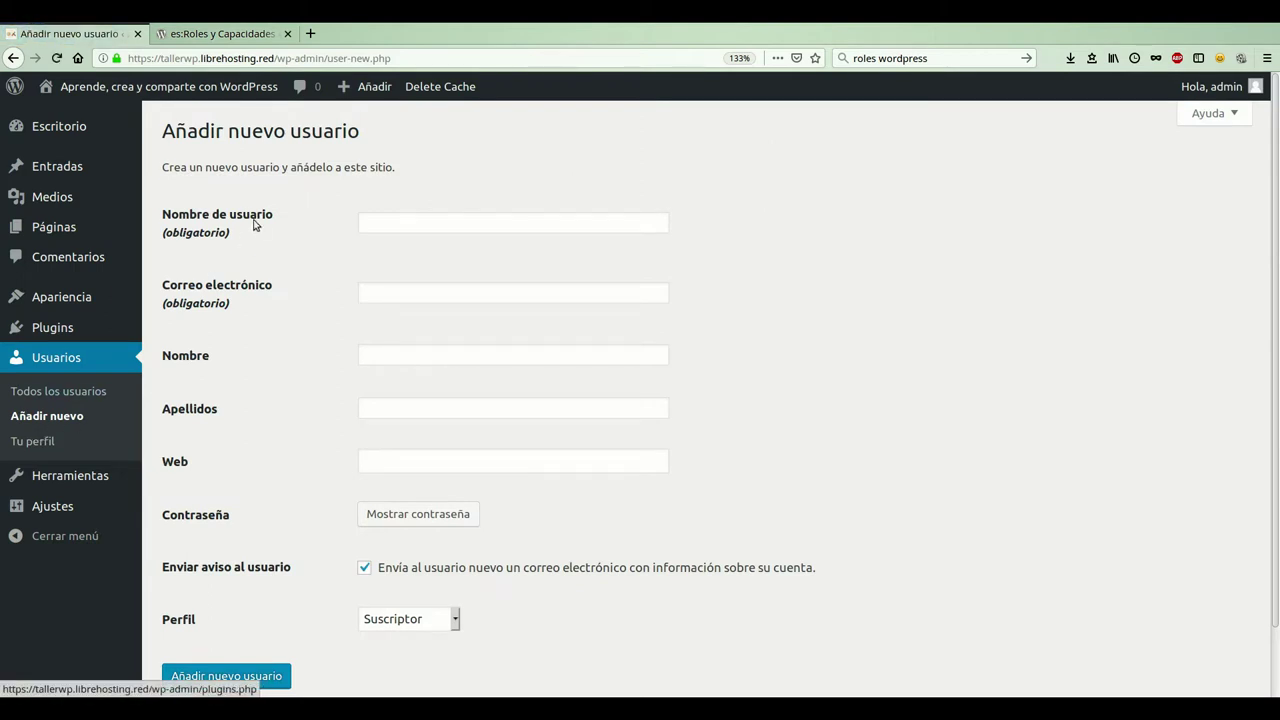
{"action": "left_click", "coordinate": [450, 240]}
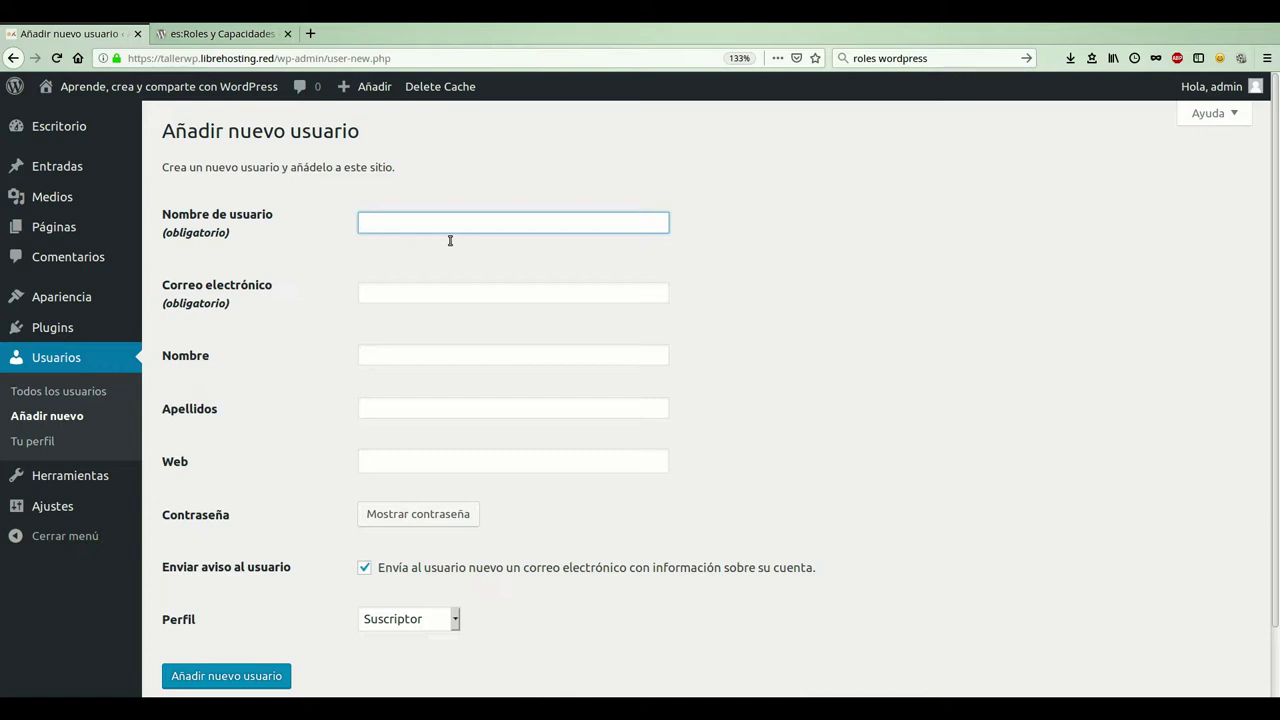
{"action": "key", "text": "Tab"}
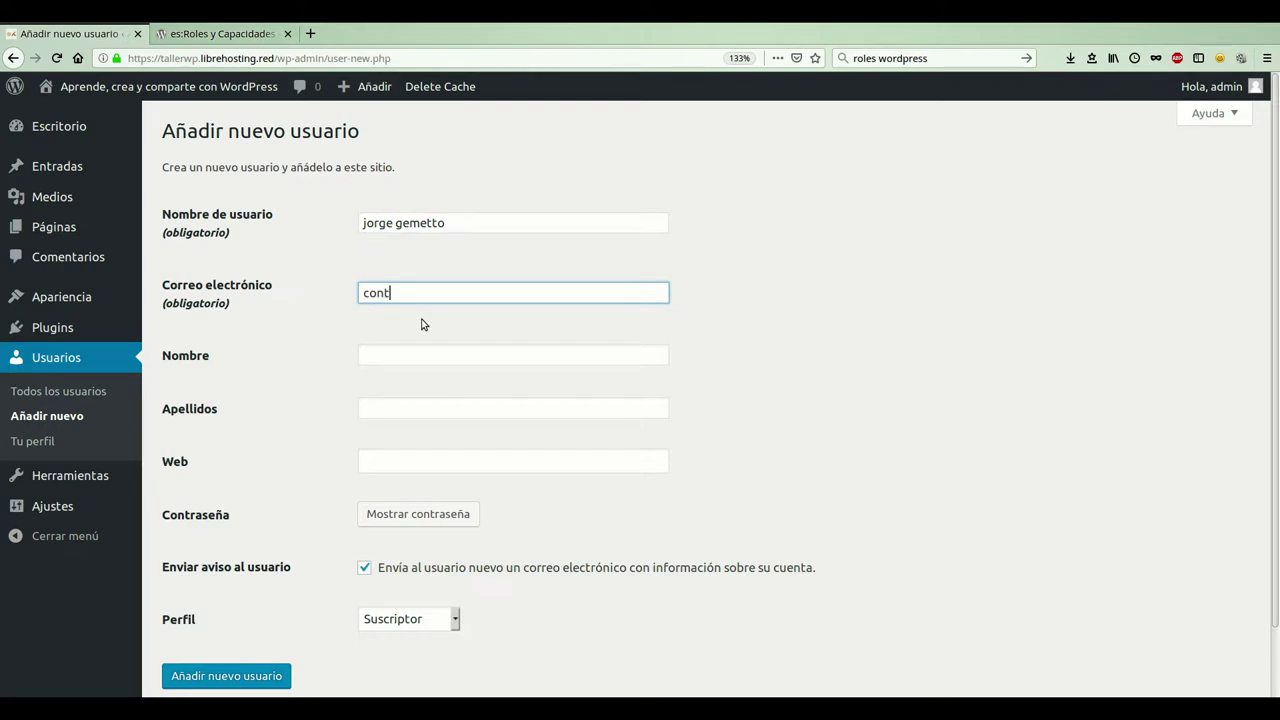
- Fill in the new user's first name and surname in Nombre and Apellidos
{"action": "left_click", "coordinate": [402, 372]}
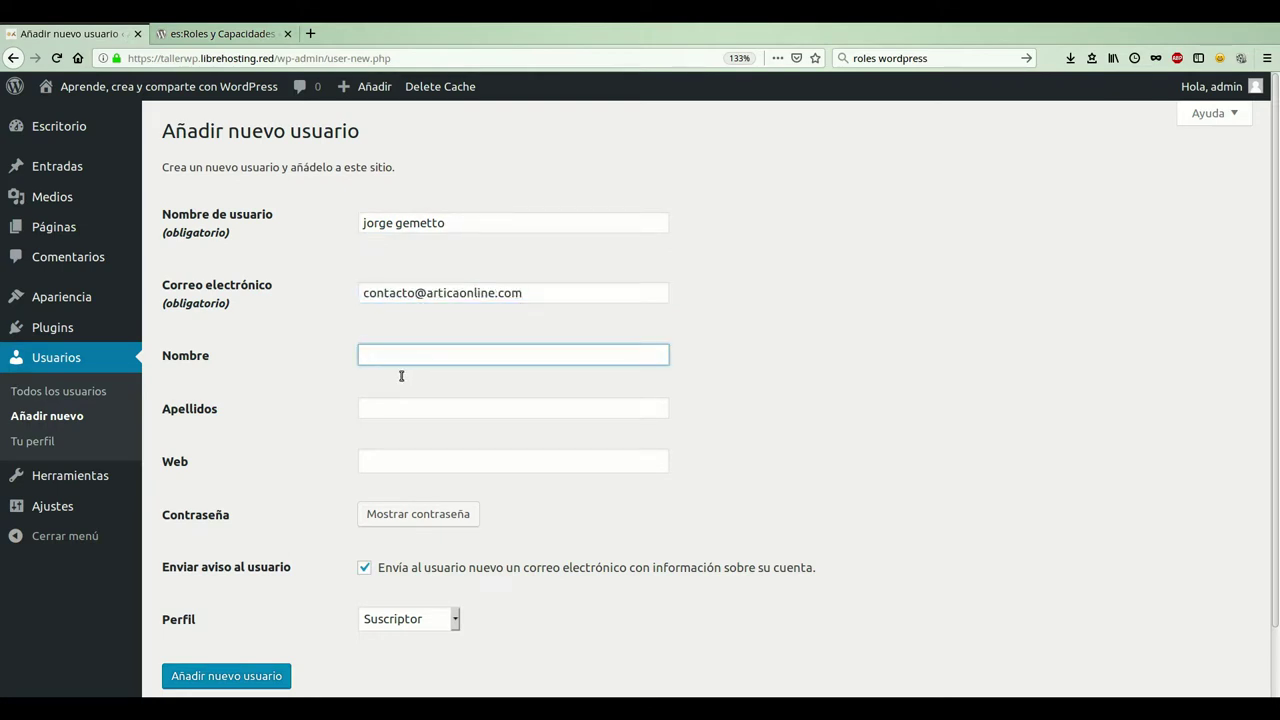
{"action": "left_click", "coordinate": [384, 430]}
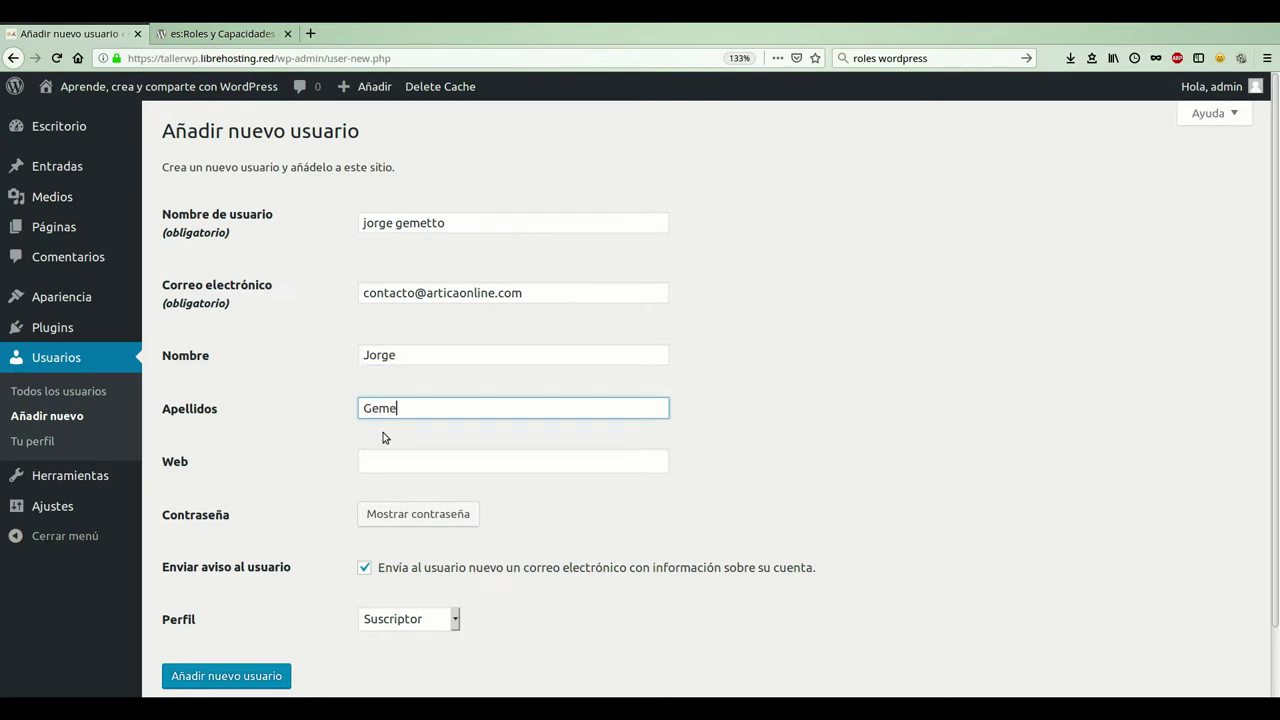
{"action": "left_click", "coordinate": [300, 465]}
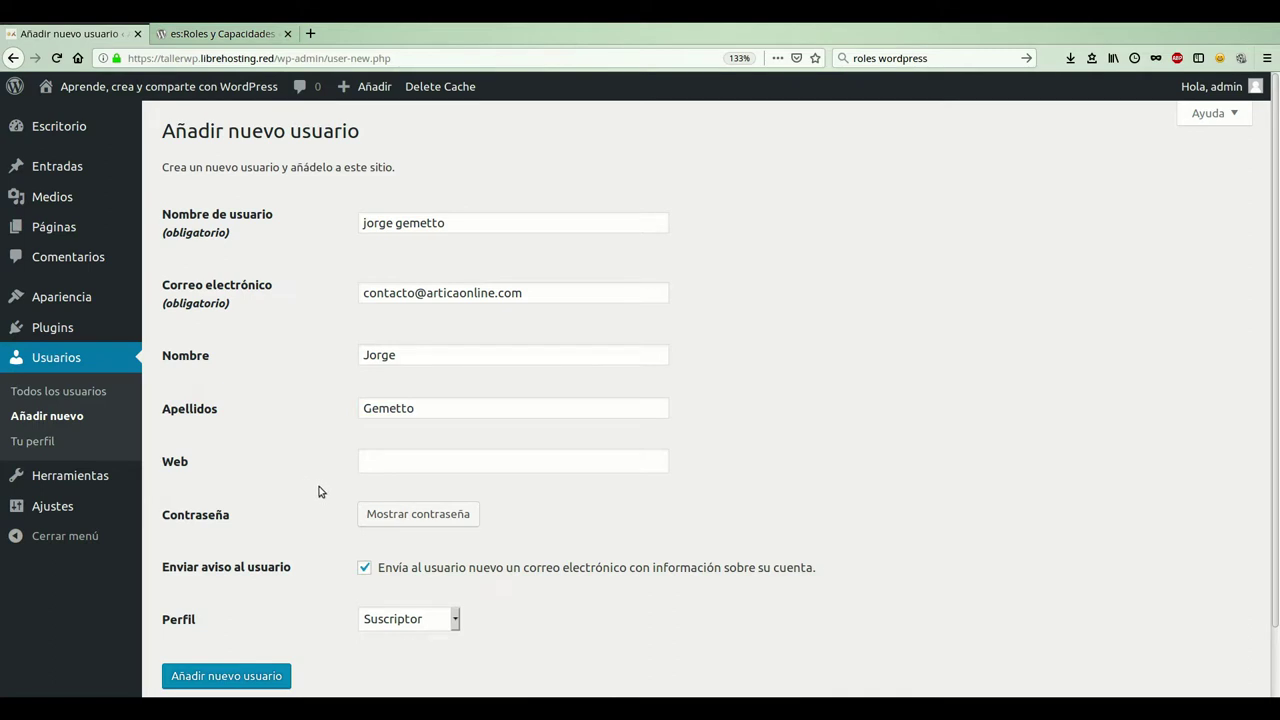
{"action": "scroll", "coordinate": [309, 486], "scroll_direction": "down", "scroll_amount": 1}
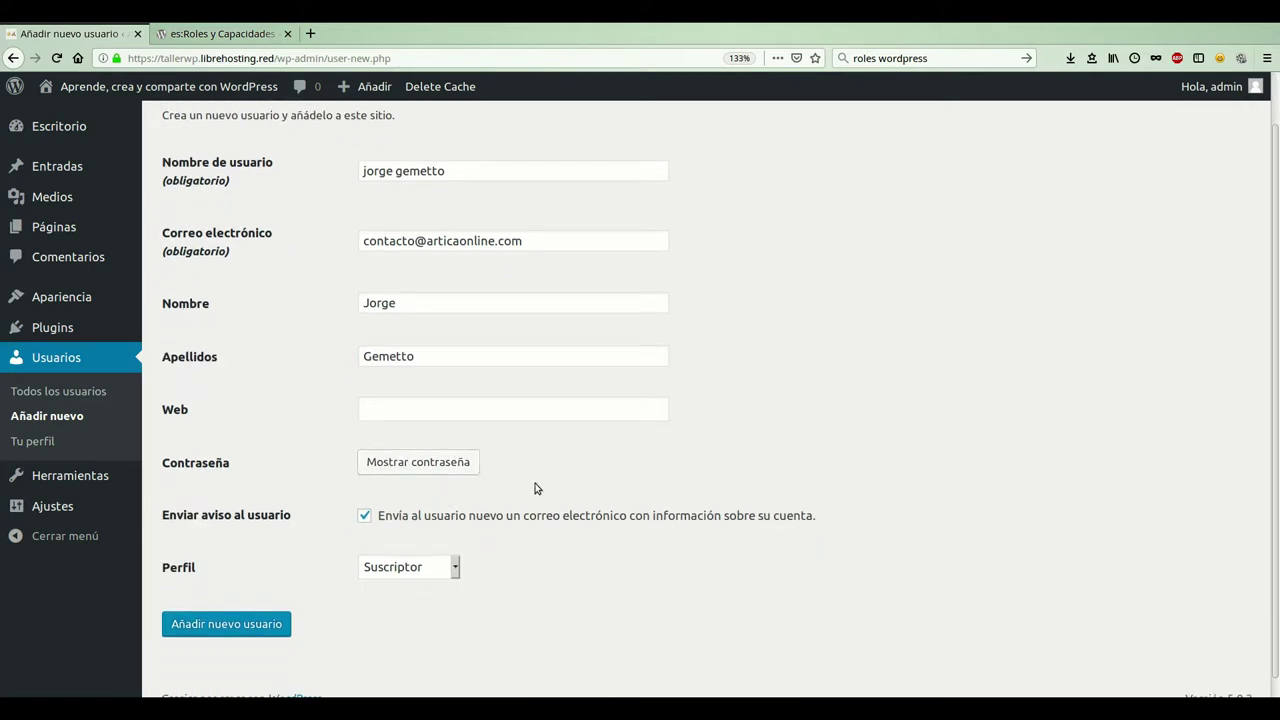
- Reveal the generated password rated Fuerte with Mostrar contraseña
{"action": "left_click", "coordinate": [408, 476]}
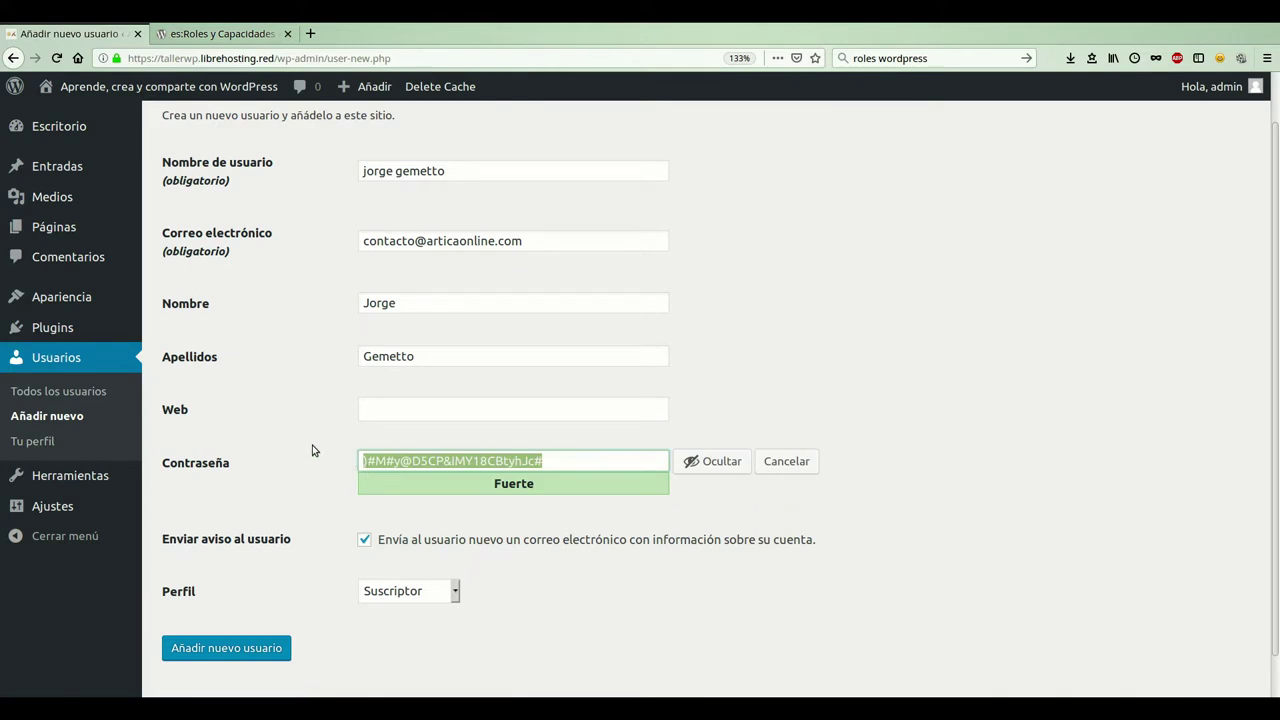
{"action": "scroll", "coordinate": [313, 450], "scroll_direction": "down", "scroll_amount": 1}
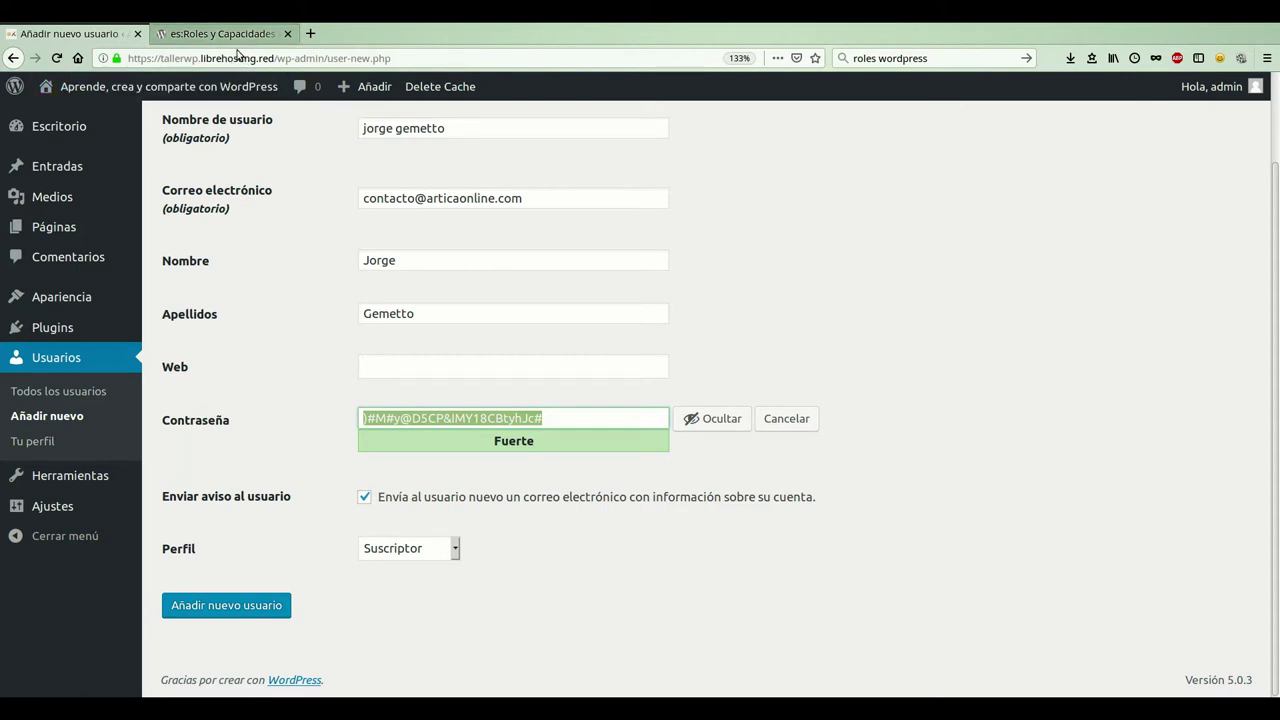
- Switch to the 'es:Roles y Capacidades' Codex tab
{"action": "left_click", "coordinate": [238, 47]}
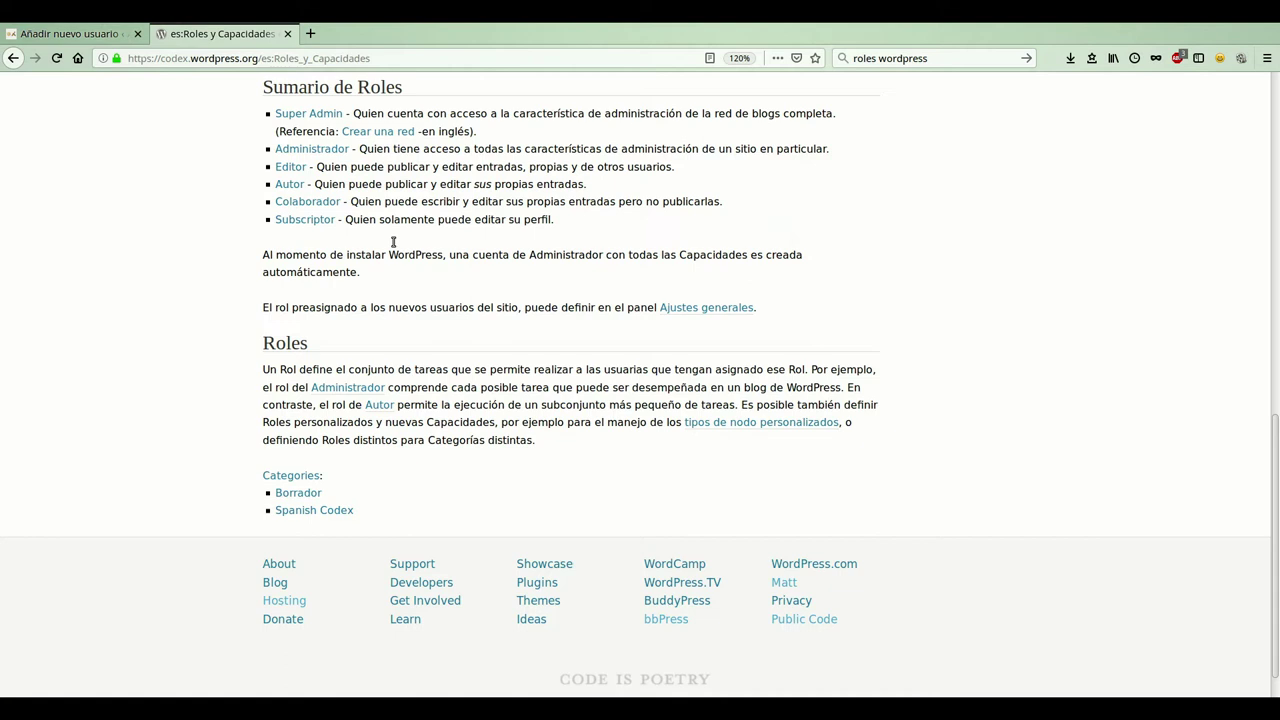
- Submit the add-user form to create the Suscriptor account
{"action": "left_click", "coordinate": [66, 40]}
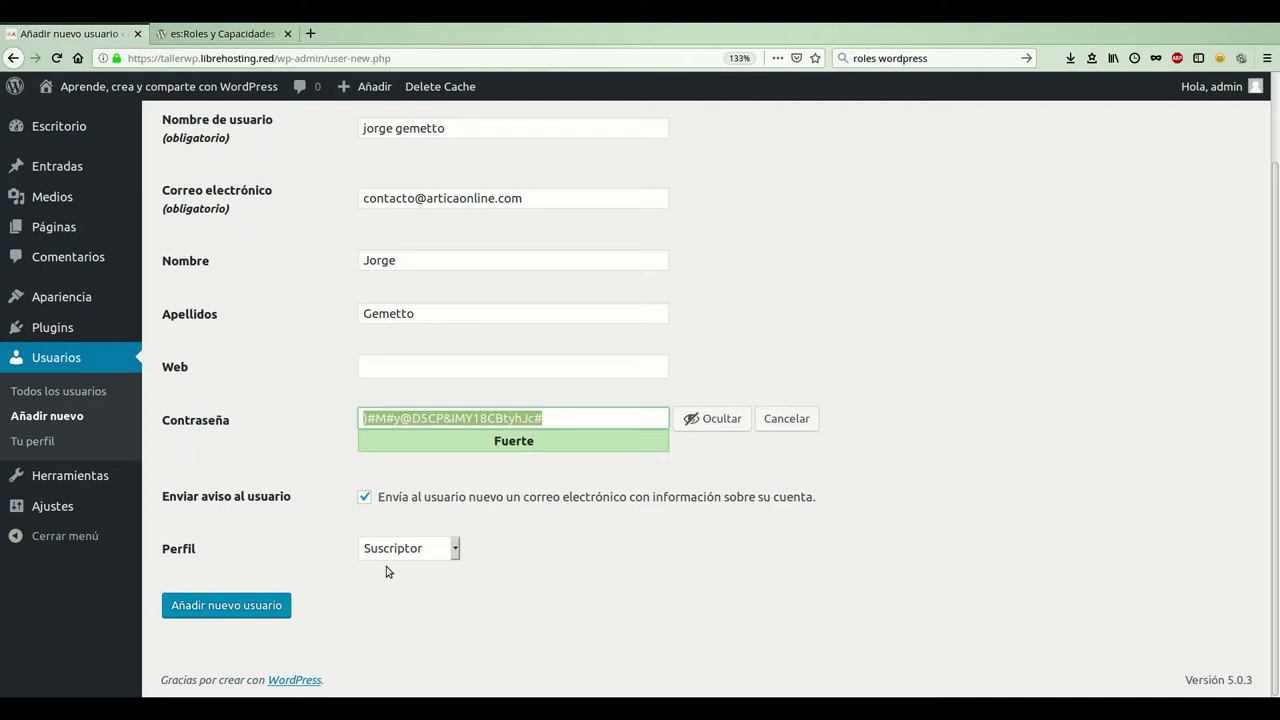
{"action": "left_click", "coordinate": [220, 614]}
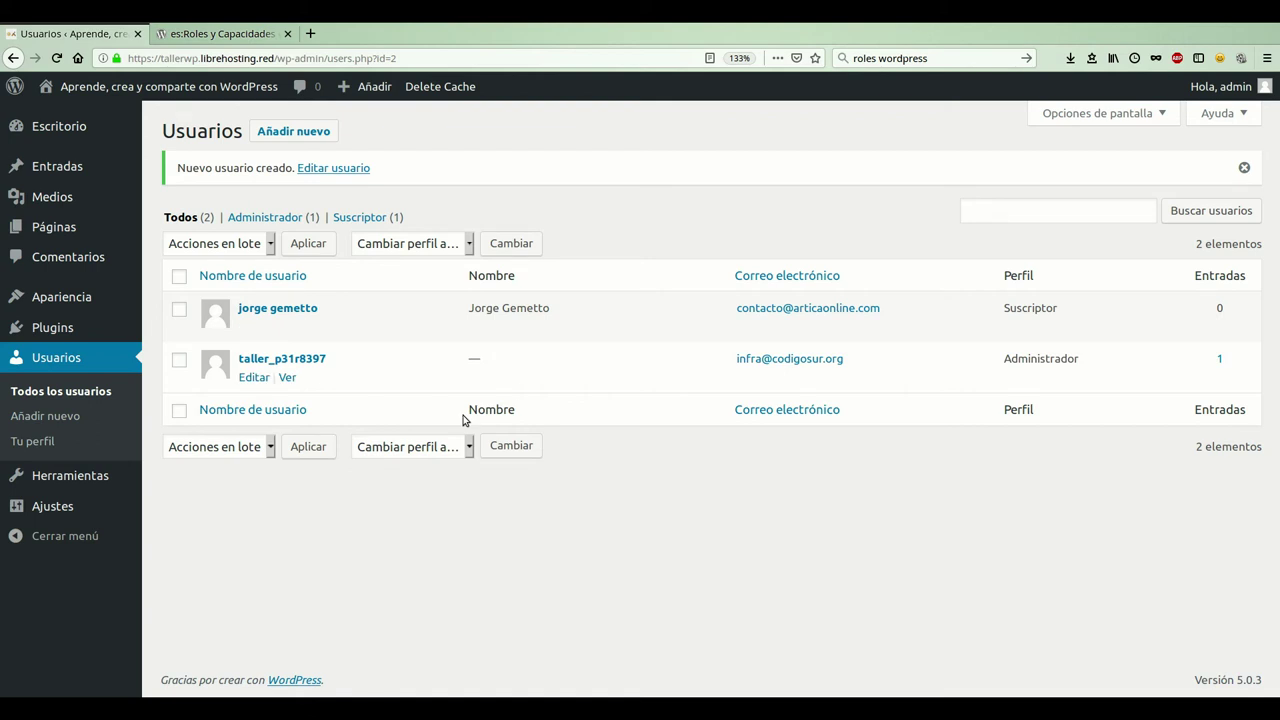
- Tick only the new Suscriptor user's checkbox, leaving the administrator unmarked
{"action": "mouse_move", "coordinate": [294, 330]}
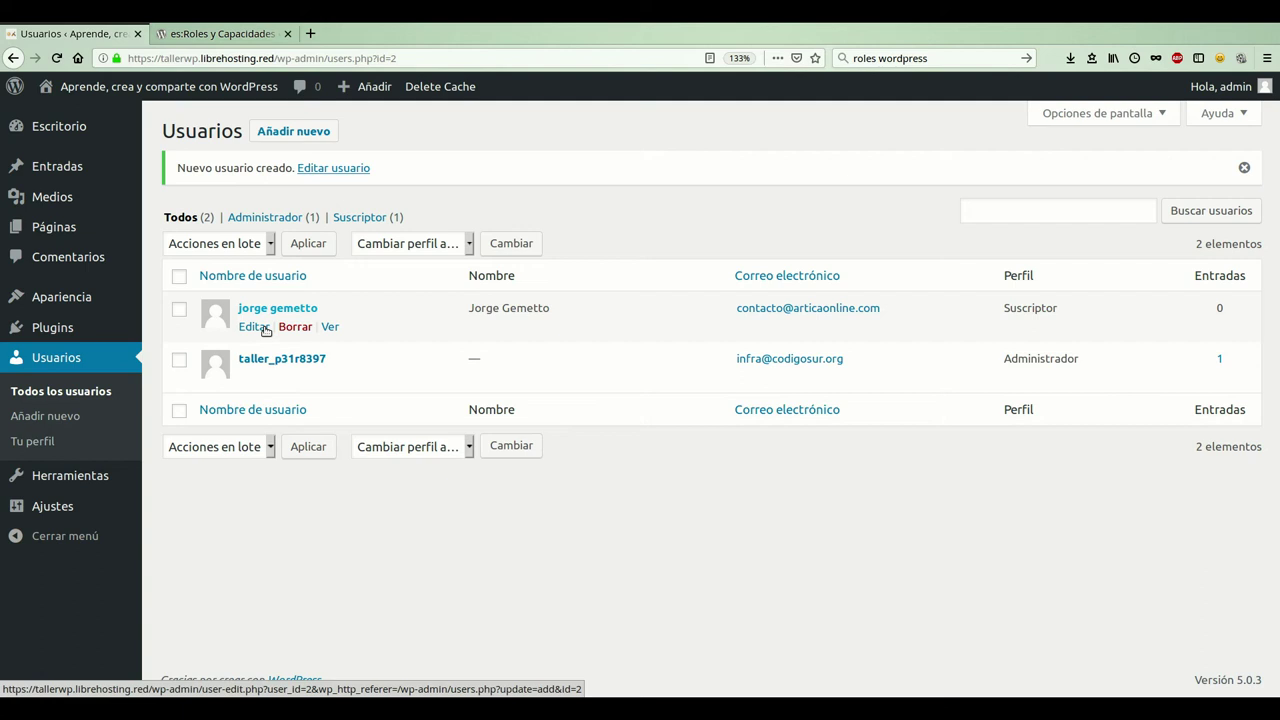
{"action": "left_click", "coordinate": [179, 330]}
{"action": "left_click", "coordinate": [182, 348]}
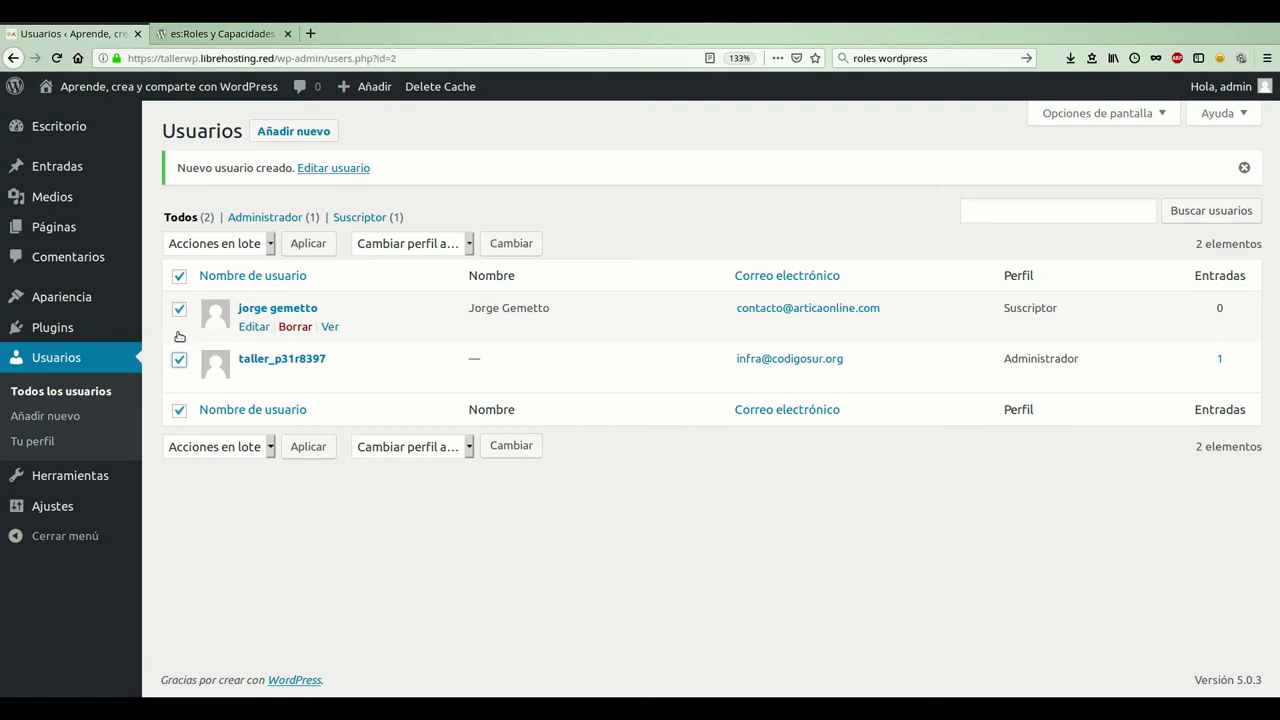
{"action": "left_click", "coordinate": [179, 310]}
{"action": "left_click", "coordinate": [179, 310]}
{"action": "left_click", "coordinate": [268, 246]}
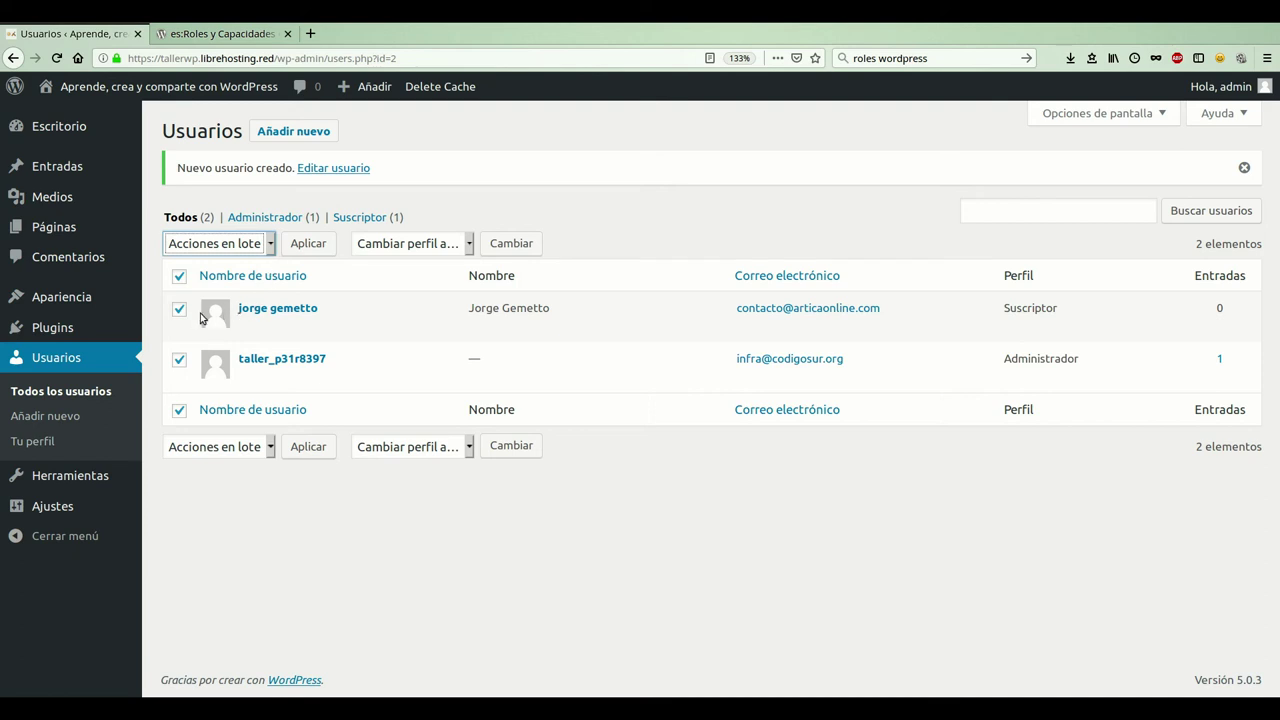
{"action": "left_click", "coordinate": [179, 359]}
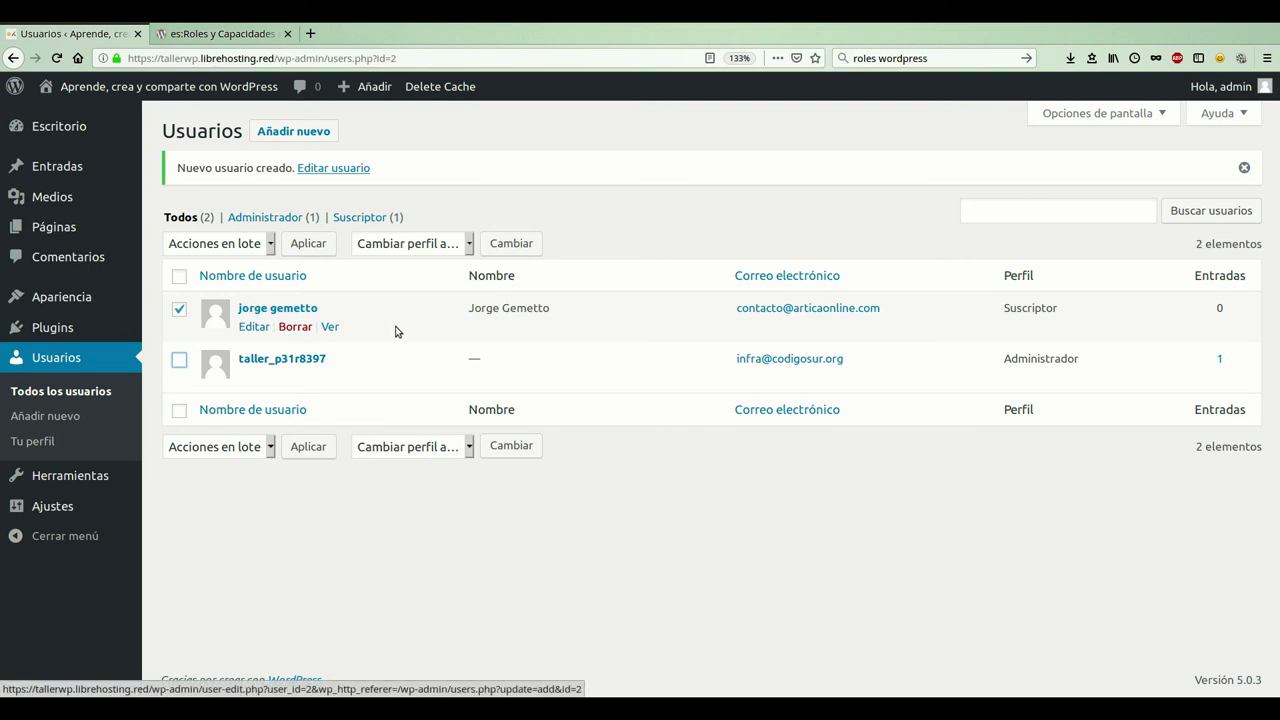
{"action": "left_click", "coordinate": [270, 257]}
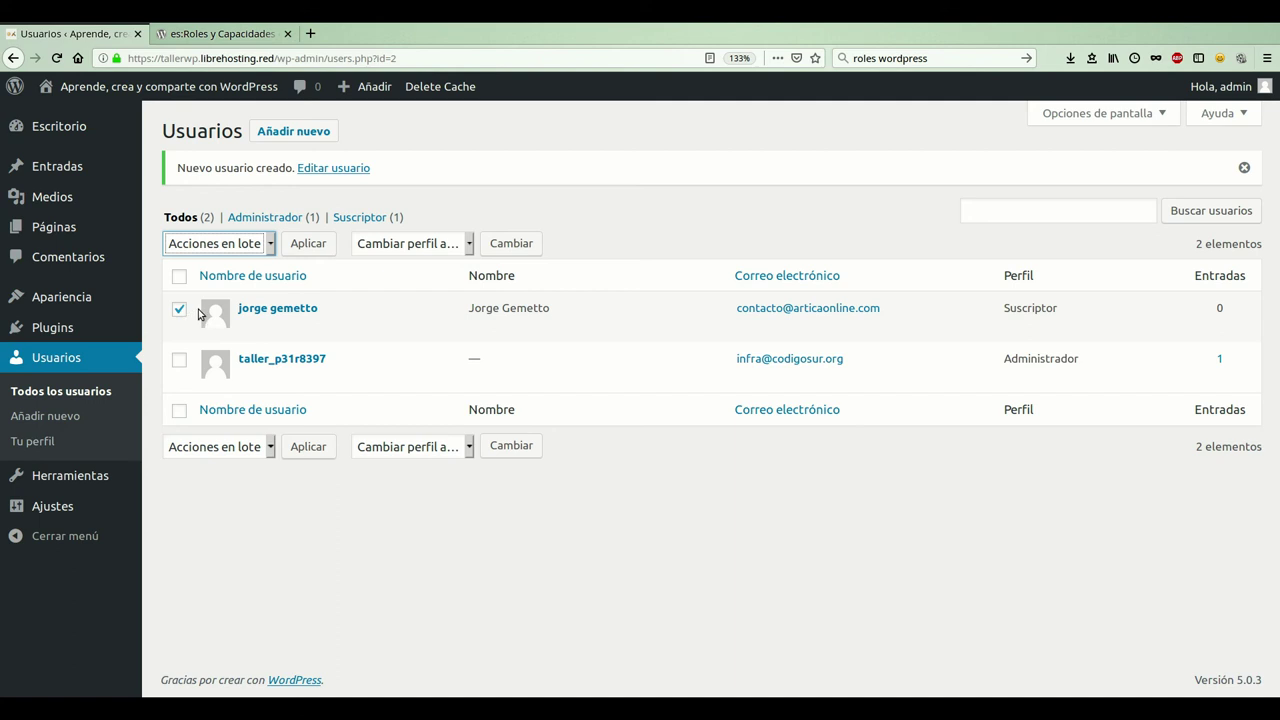
- Delete the Suscriptor user with the Borrar bulk action and confirm the deletion
{"action": "key", "text": "Down"}
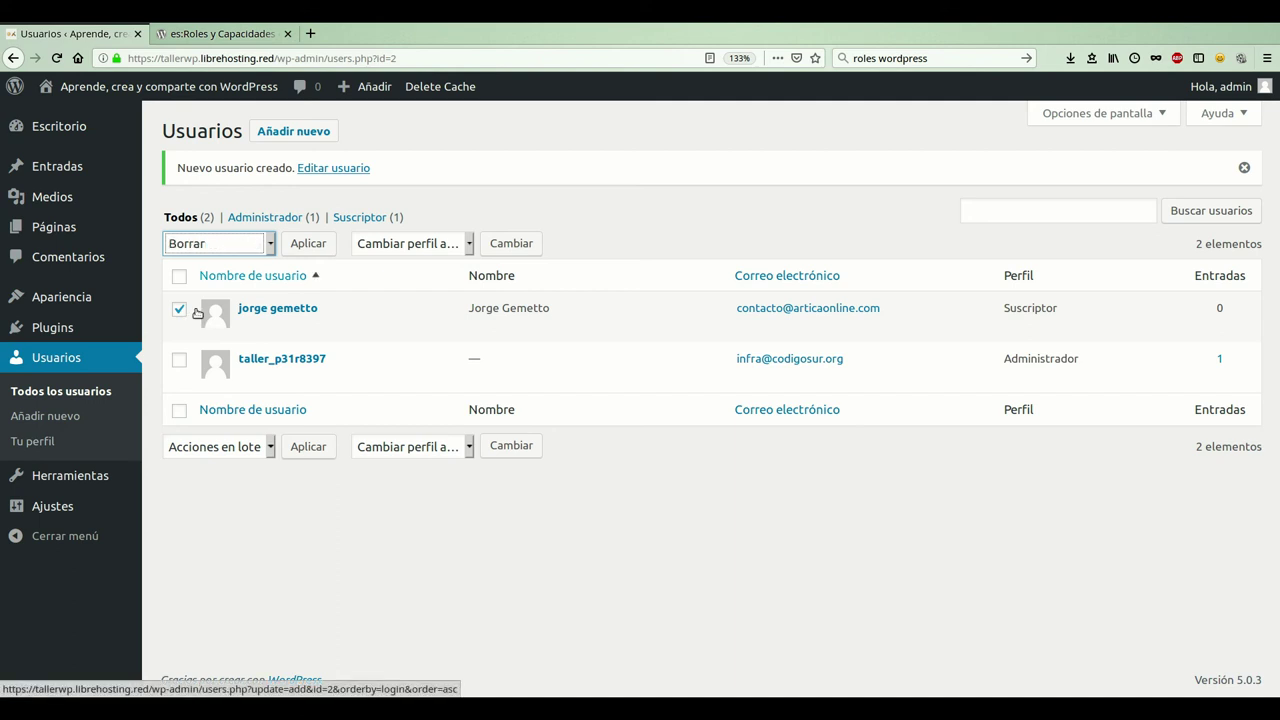
{"action": "left_click", "coordinate": [305, 254]}
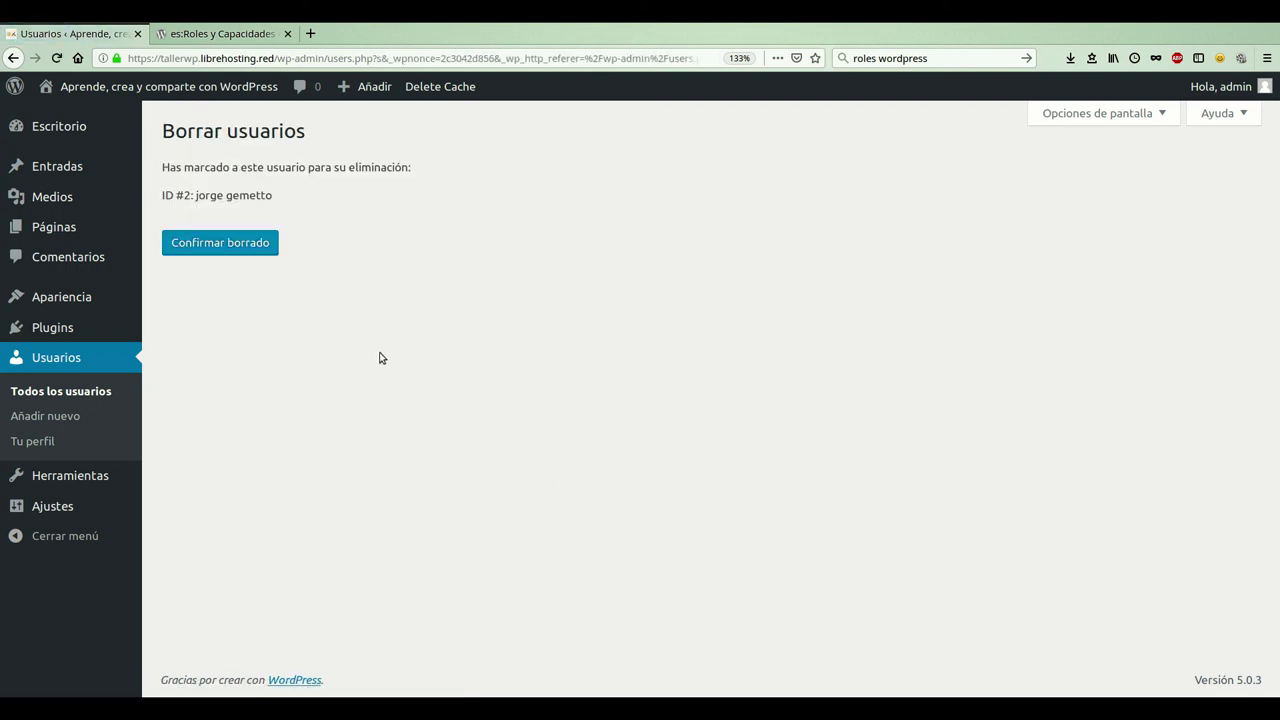
{"action": "left_click", "coordinate": [210, 250]}
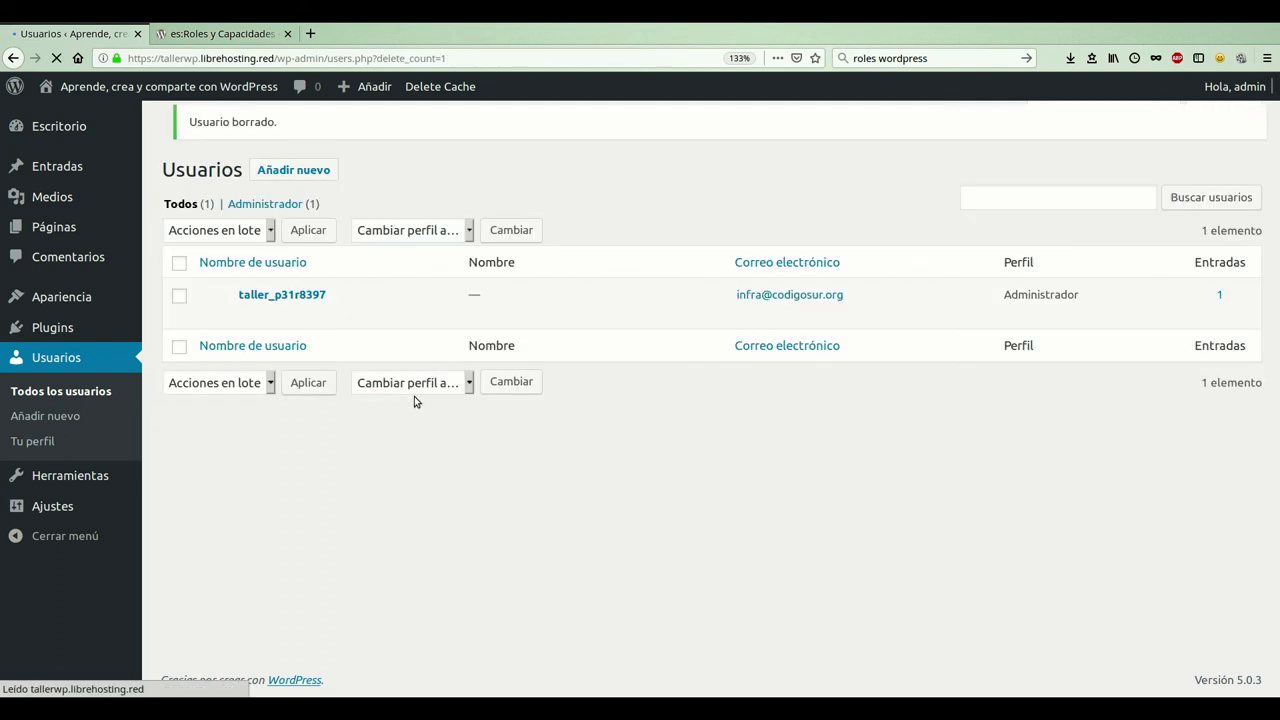